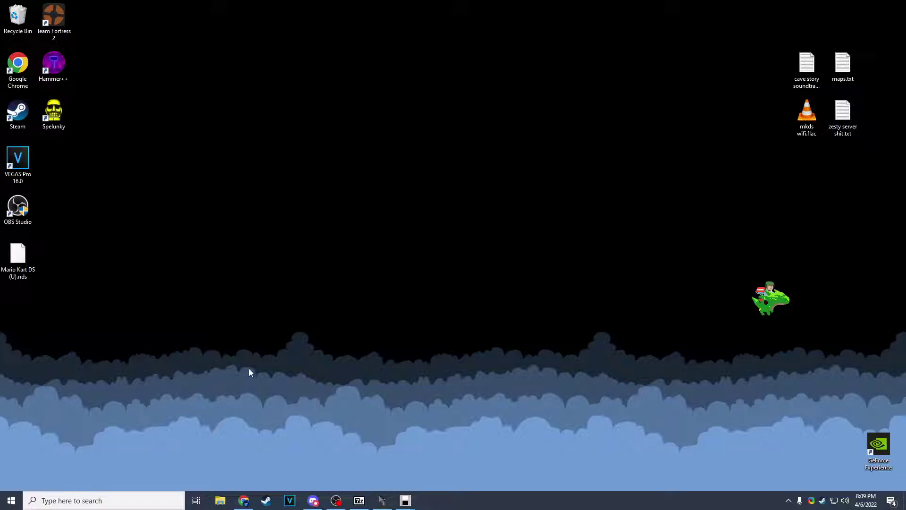
# Step: Check the properties of USB Drive (F:) in This PC, then open the drive
pyautogui.click(221, 502)
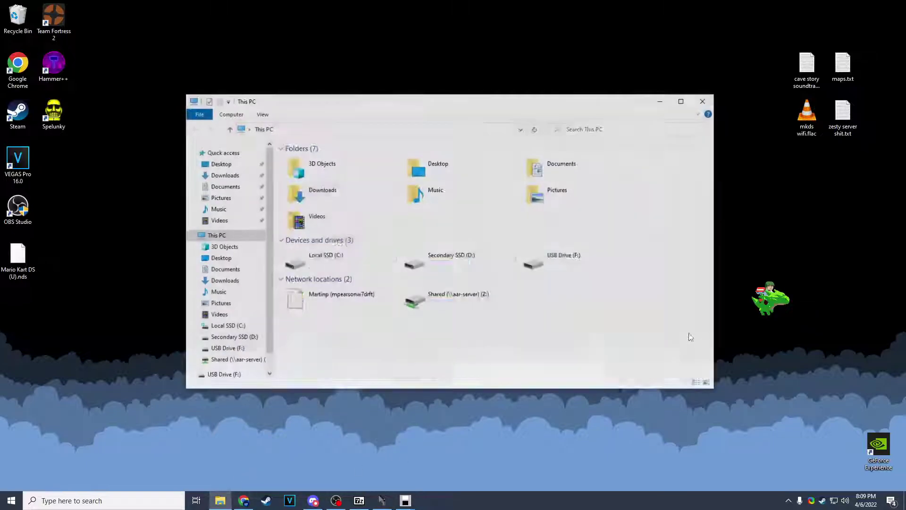
pyautogui.rightClick(551, 265)
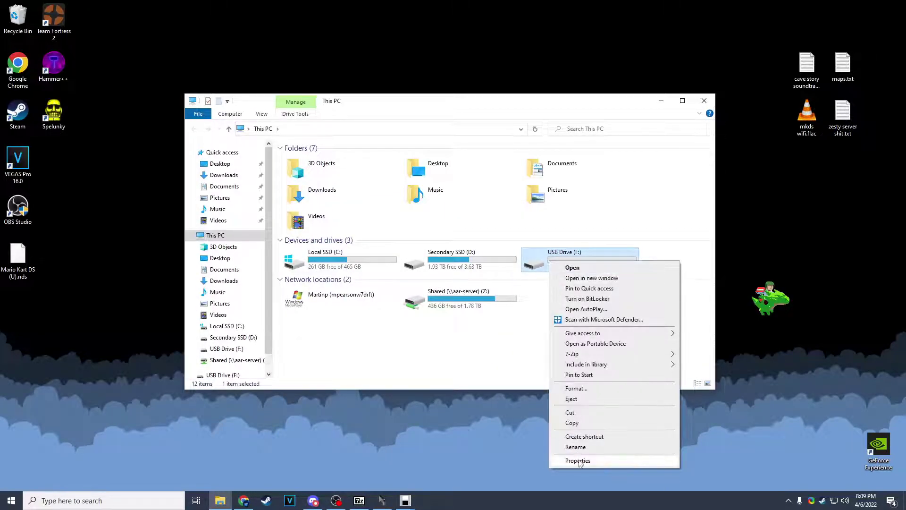
pyautogui.click(578, 461)
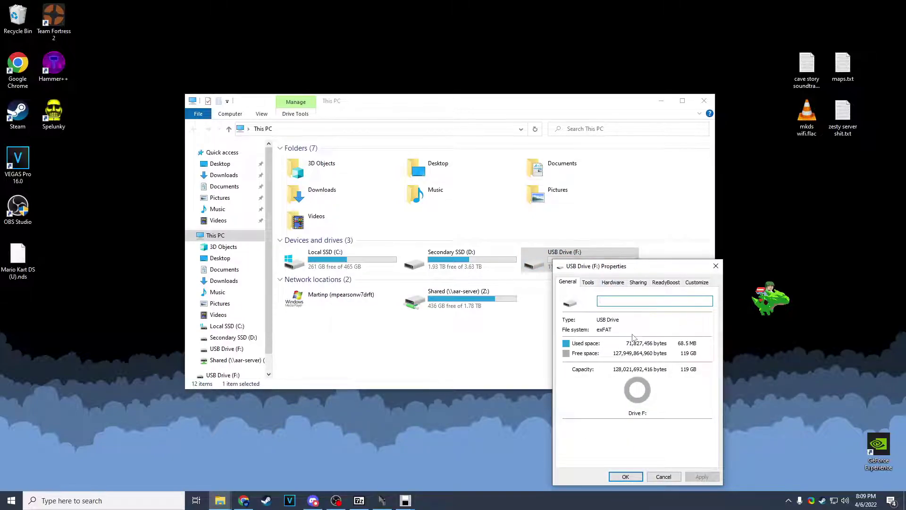
pyautogui.click(715, 267)
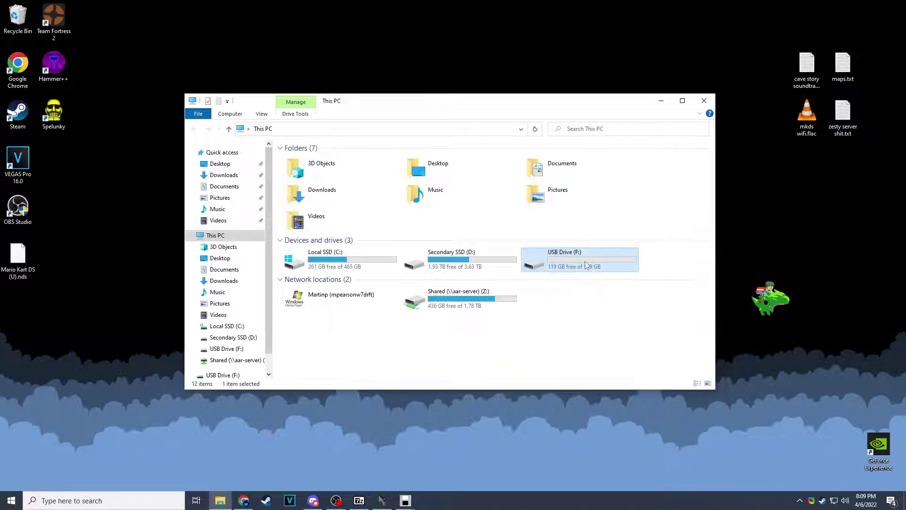
pyautogui.doubleClick(585, 263)
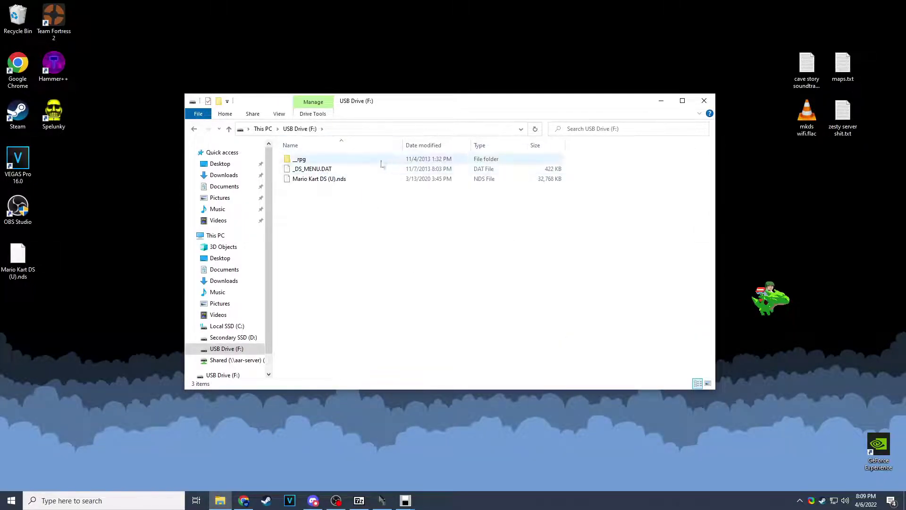
# Step: Safely eject the USB2.0-CRW card reader from the notification area
pyautogui.click(703, 107)
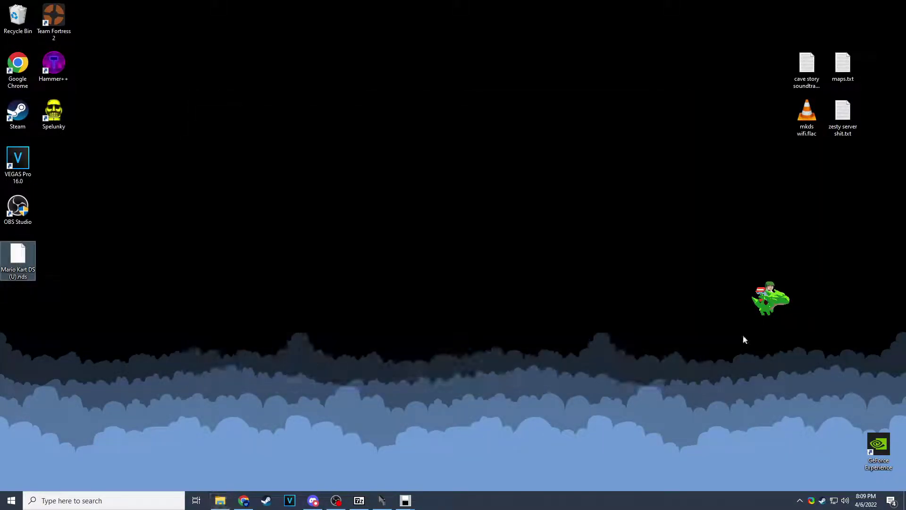
pyautogui.click(800, 500)
pyautogui.click(781, 445)
pyautogui.click(818, 431)
# Step: Bring up the DS Capture top and bottom screen windows, then minimize the top one
pyautogui.click(405, 501)
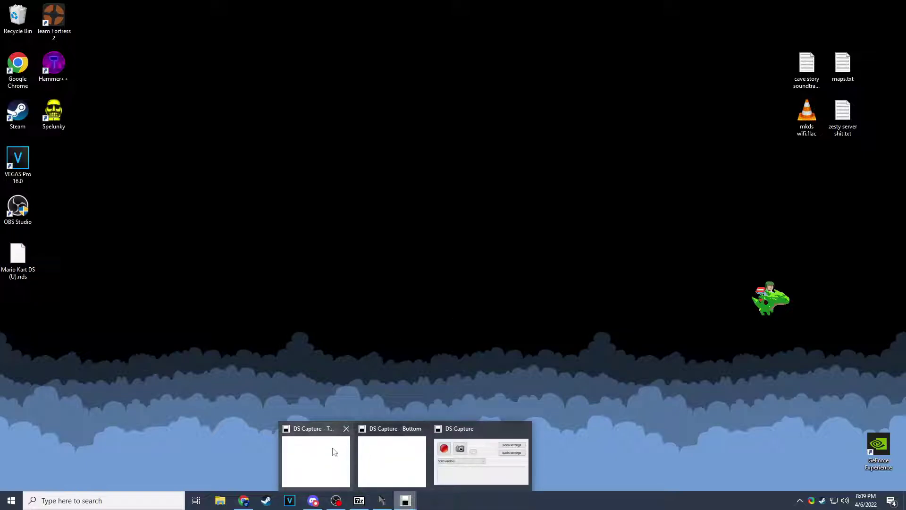
pyautogui.click(333, 449)
pyautogui.moveTo(406, 500)
pyautogui.click(417, 466)
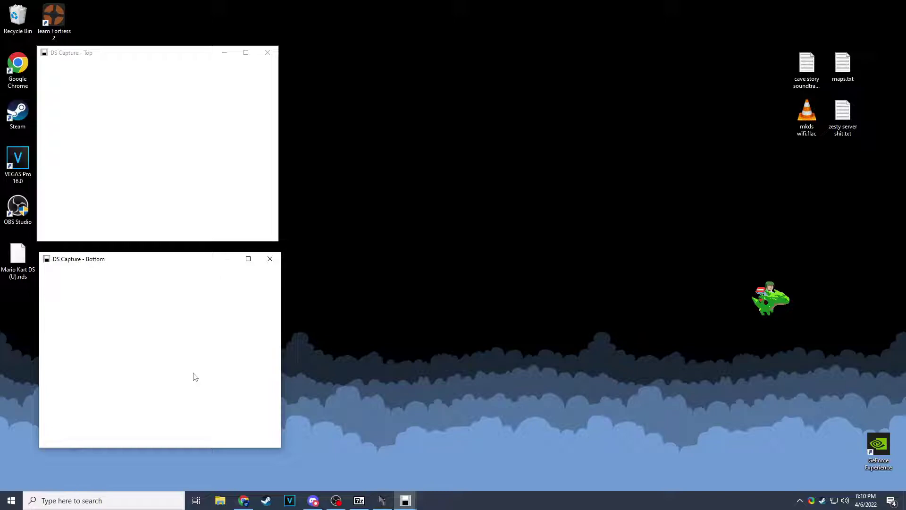
pyautogui.click(224, 52)
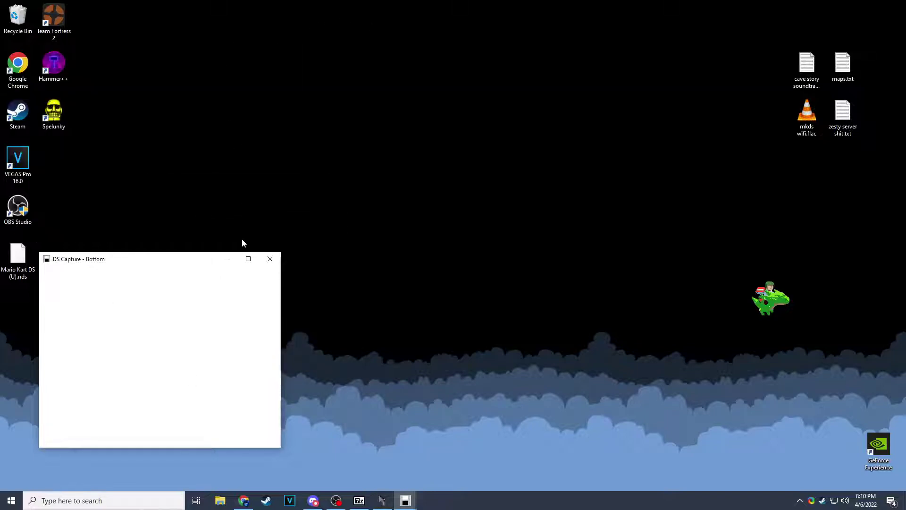
# Step: Minimize the bottom DS Capture window and bring up Format for USB Drive (F:) in This PC
pyautogui.click(227, 259)
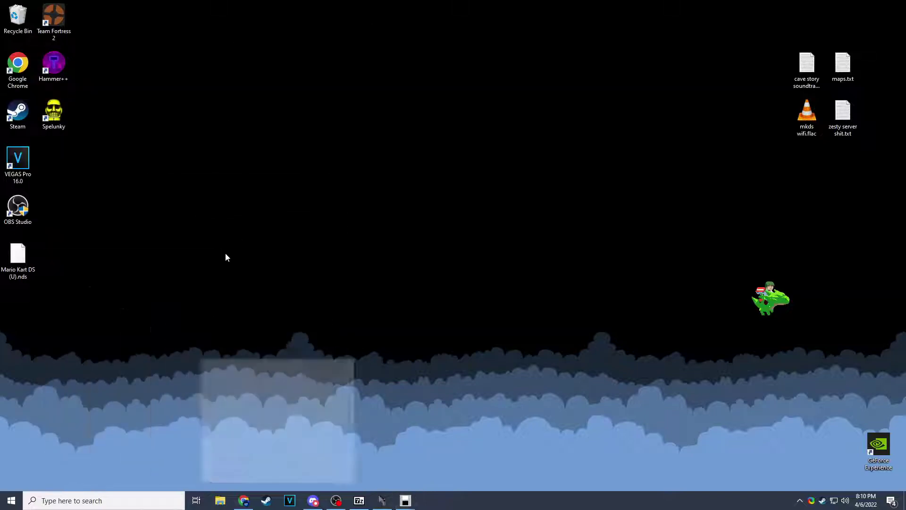
pyautogui.click(220, 501)
pyautogui.click(548, 265)
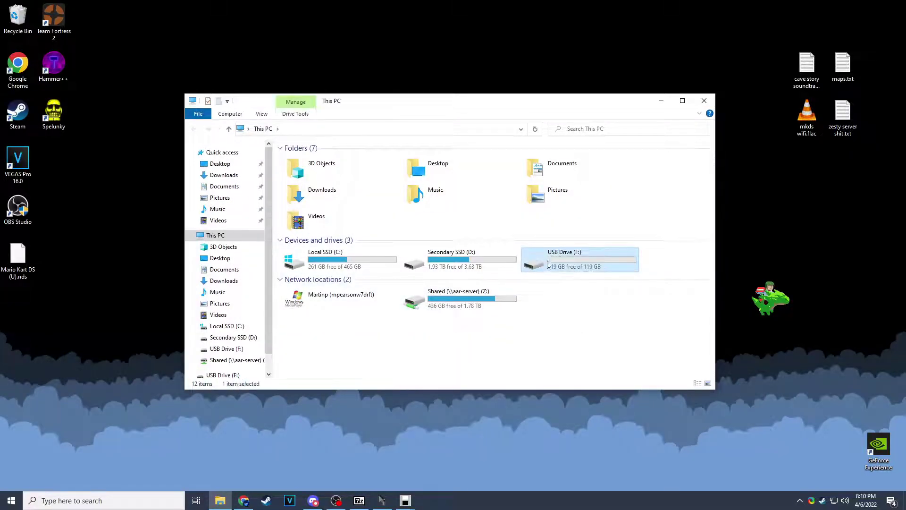
pyautogui.rightClick(547, 264)
pyautogui.click(572, 378)
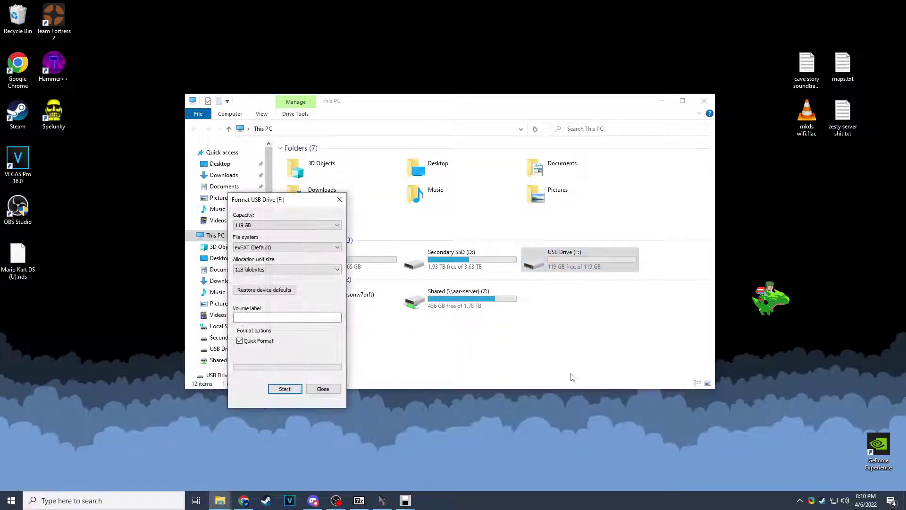
# Step: Format USB Drive (F:) as NTFS with 4096-byte allocation units, confirming the data erase
pyautogui.click(264, 248)
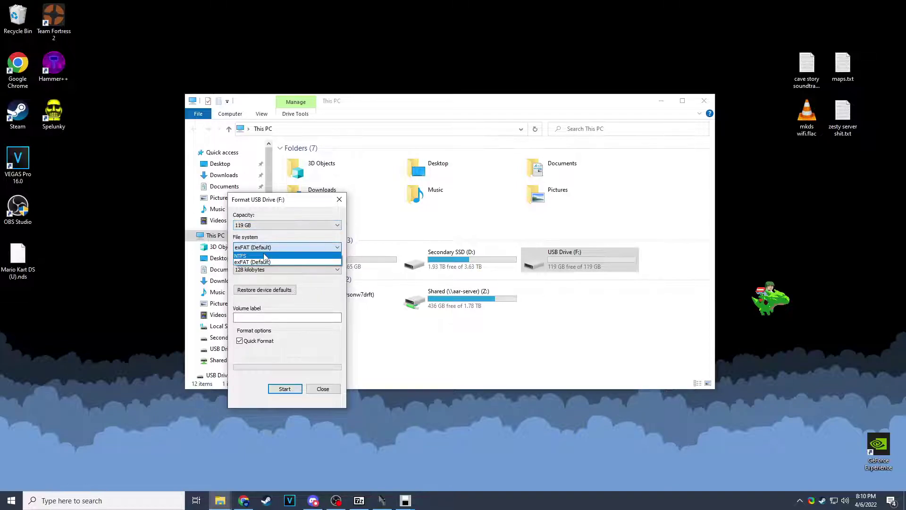
pyautogui.click(265, 255)
pyautogui.click(283, 270)
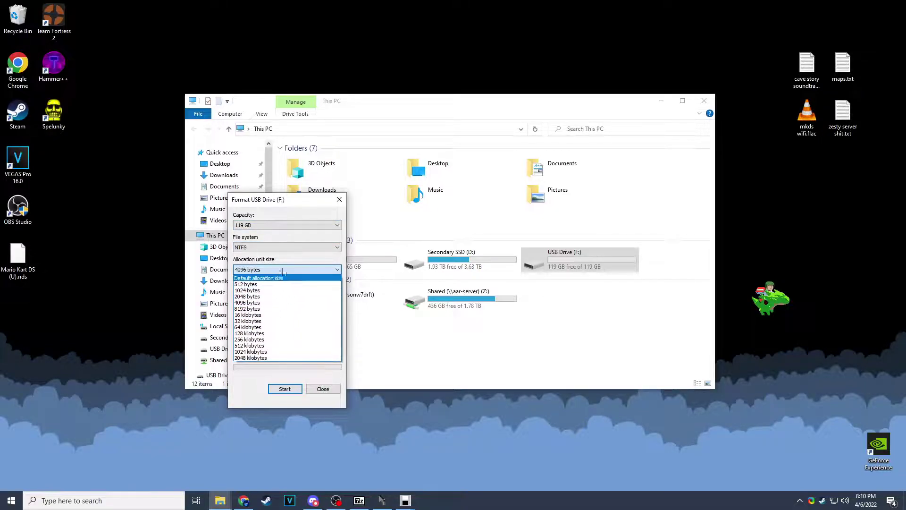
pyautogui.click(284, 271)
pyautogui.click(293, 391)
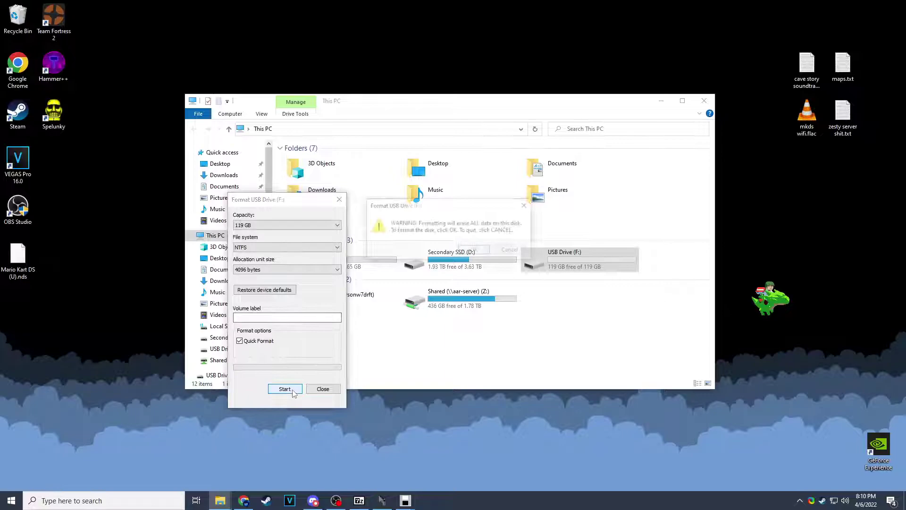
pyautogui.click(474, 249)
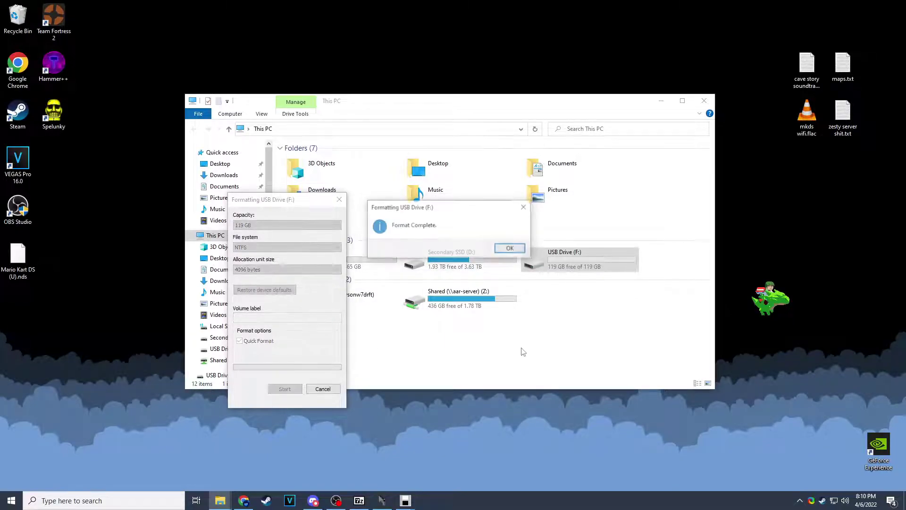
pyautogui.click(510, 249)
pyautogui.click(340, 199)
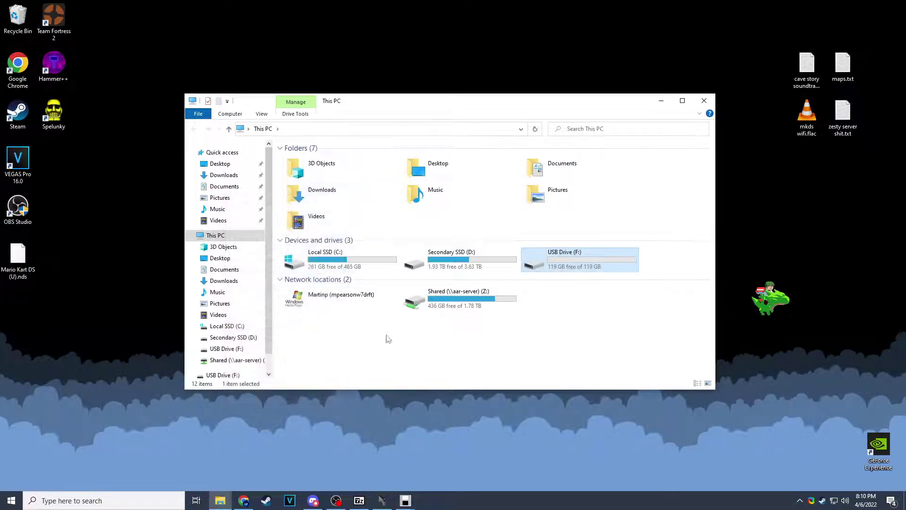
# Step: Switch to Chrome to read the Ridgecrop GUIFormat page
pyautogui.click(254, 494)
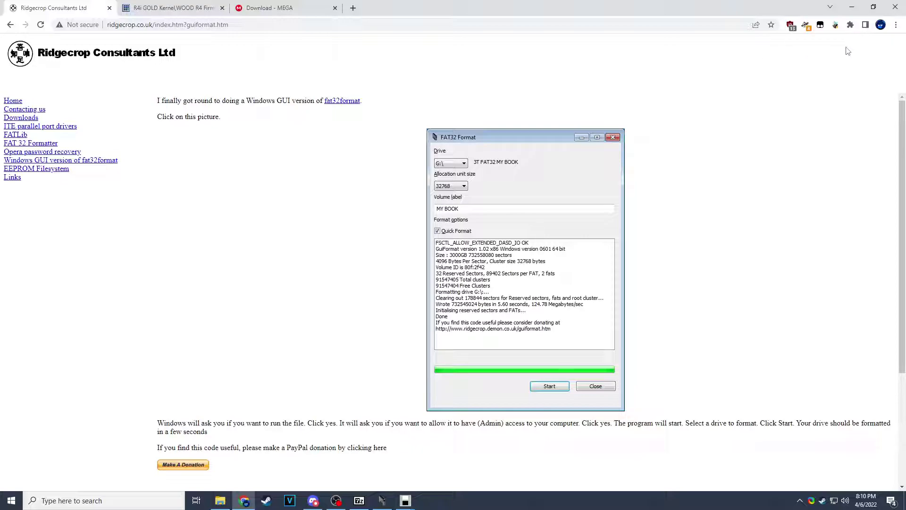
# Step: Minimize Chrome and select drive F: as the target in the FAT32 formatter
pyautogui.click(851, 7)
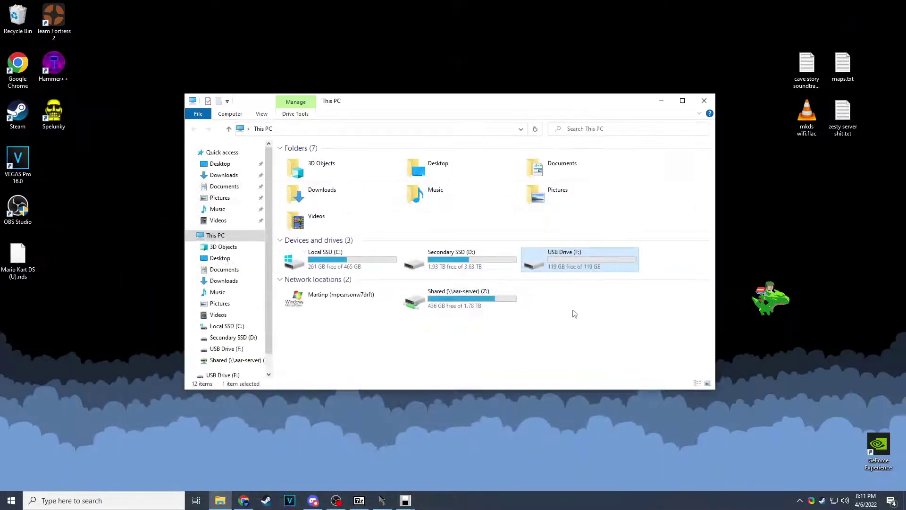
pyautogui.click(383, 500)
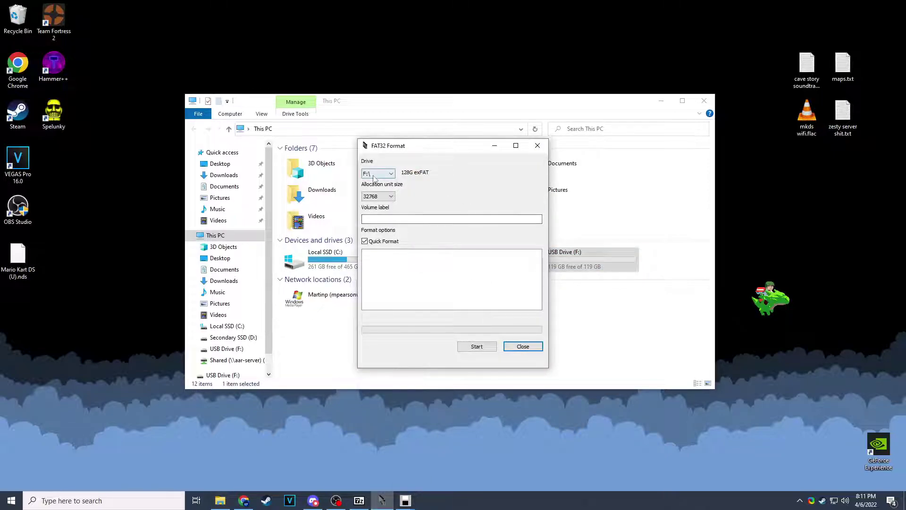
pyautogui.click(378, 174)
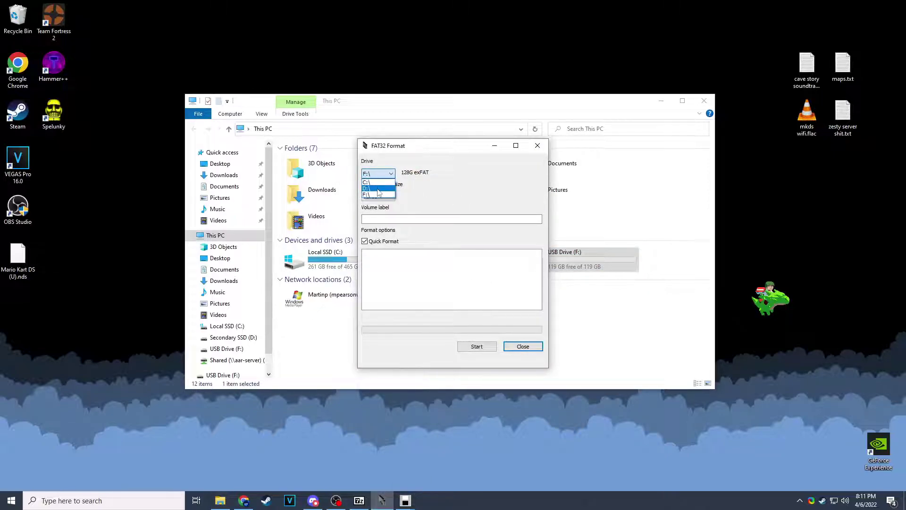
pyautogui.click(366, 183)
pyautogui.click(377, 174)
pyautogui.click(366, 189)
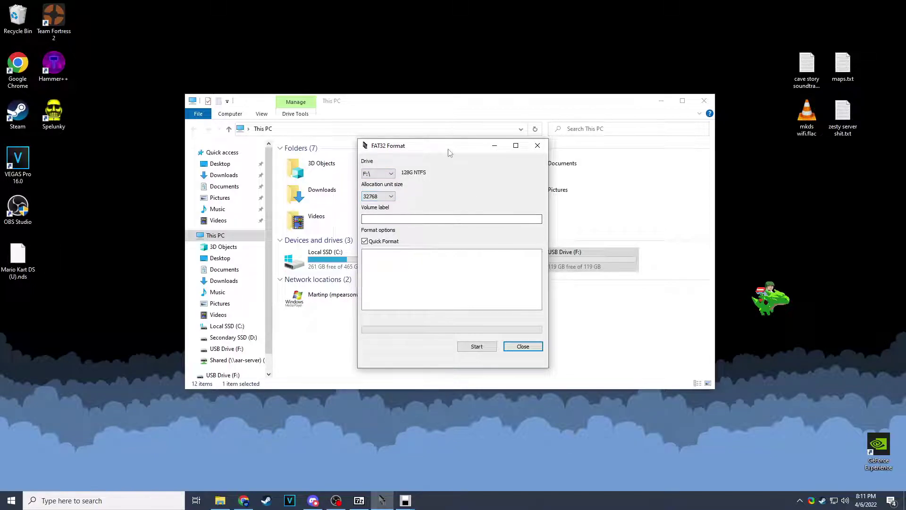
pyautogui.moveTo(449, 148); pyautogui.dragTo(365, 150)
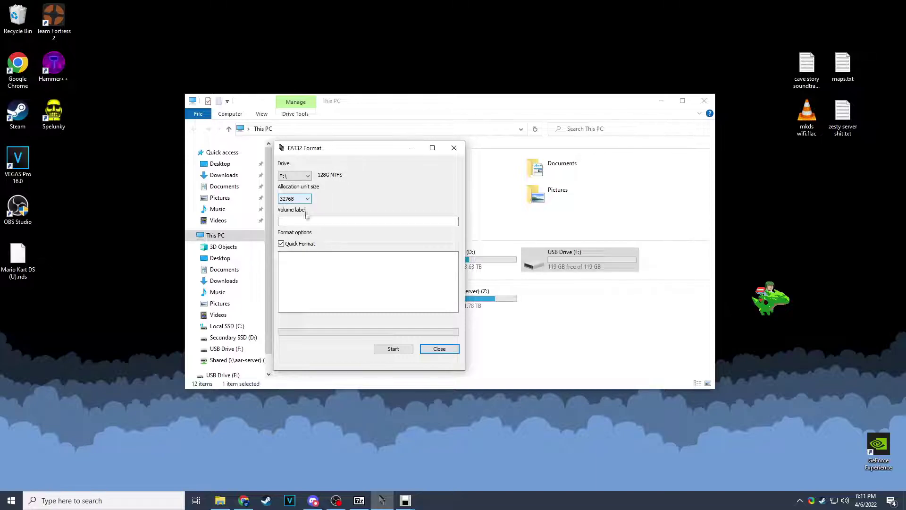
# Step: Format drive F: as FAT32 with volume label R4, confirming the wipe
pyautogui.click(307, 221)
pyautogui.write('R')
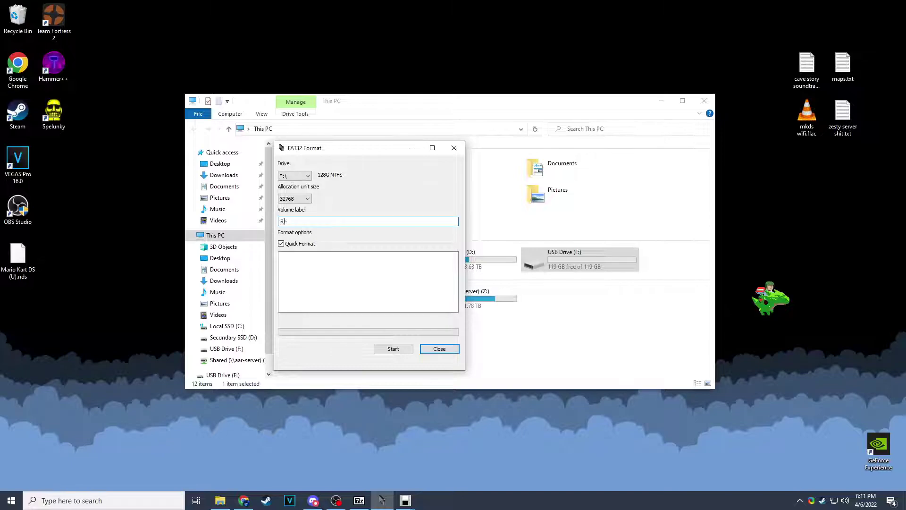
pyautogui.write('4')
pyautogui.click(399, 351)
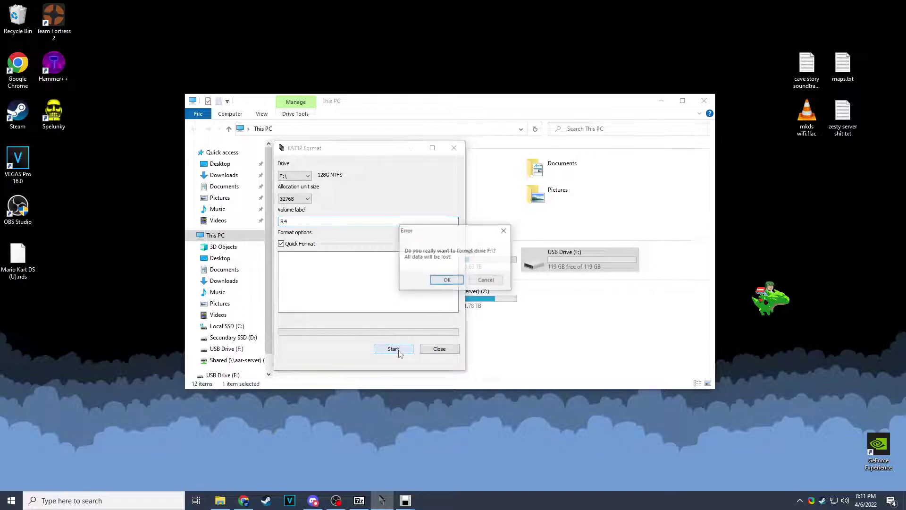
pyautogui.click(447, 280)
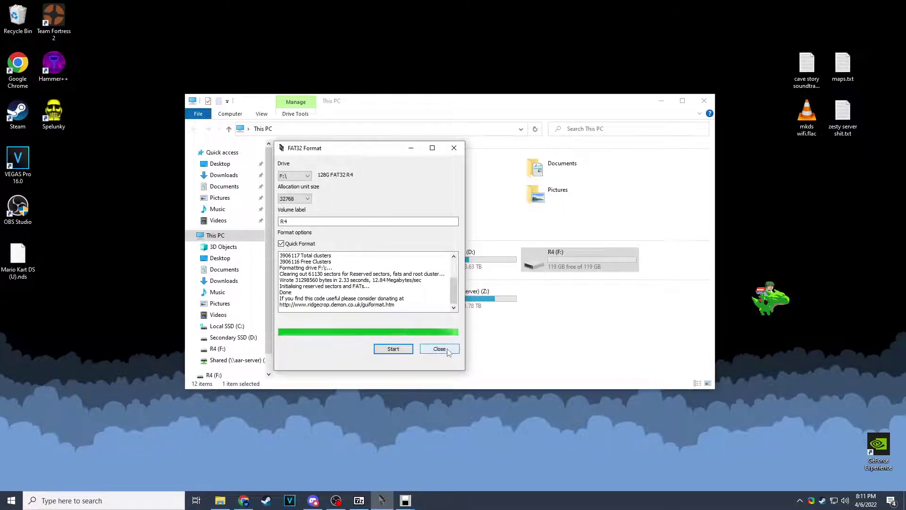
pyautogui.click(447, 350)
pyautogui.rightClick(563, 256)
# Step: Confirm R4 (F:) is FAT32 in its properties and open the empty drive
pyautogui.click(597, 447)
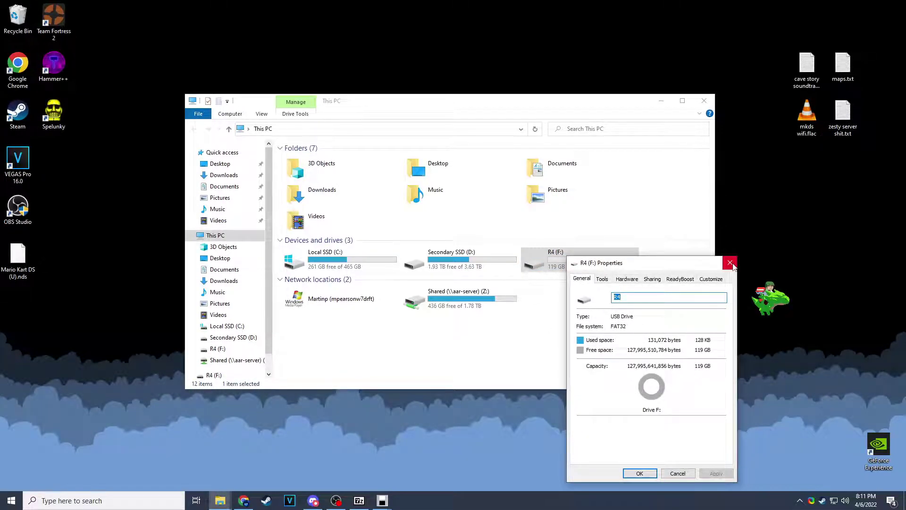
pyautogui.click(731, 263)
pyautogui.doubleClick(587, 259)
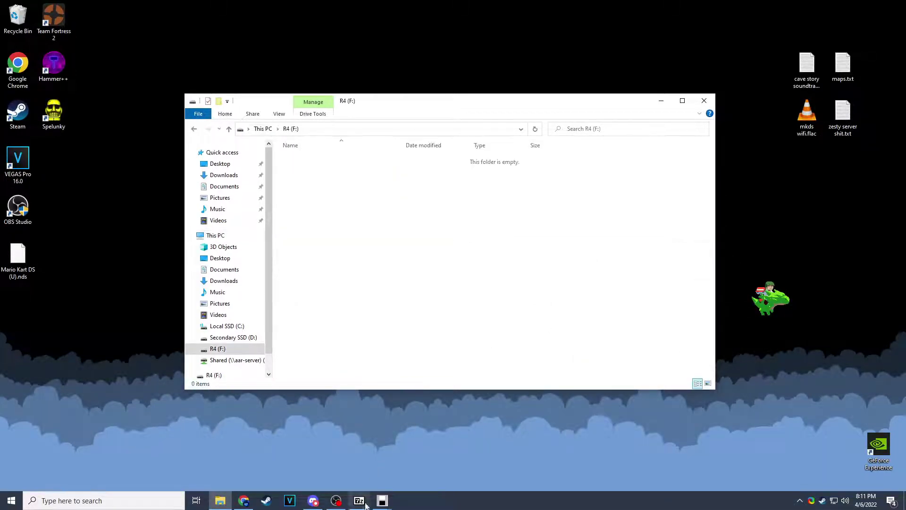
# Step: Copy __rpg and _DS_MENU.DAT from the archive and paste Mario Kart DS (U).nds onto R4 (F:)
pyautogui.click(360, 500)
pyautogui.moveTo(221, 259); pyautogui.dragTo(97, 106)
pyautogui.moveTo(187, 95); pyautogui.dragTo(306, 242)
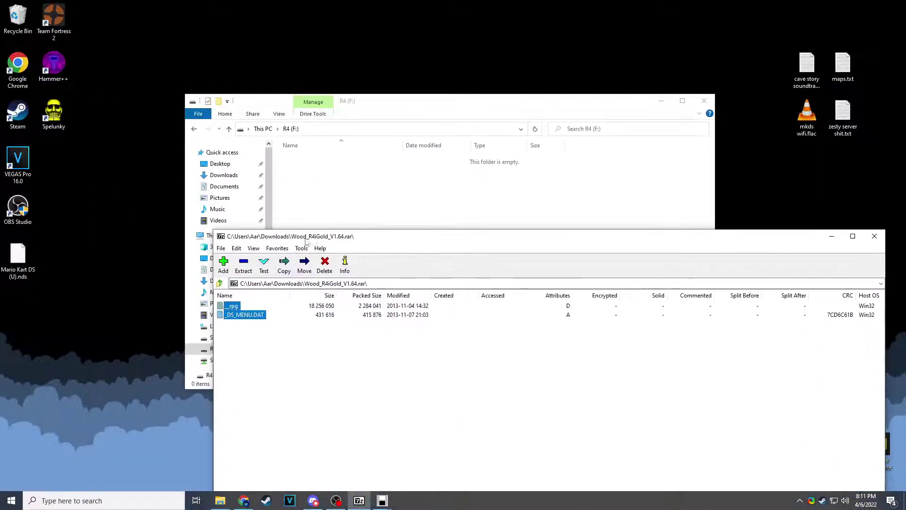
pyautogui.moveTo(233, 307); pyautogui.dragTo(361, 203)
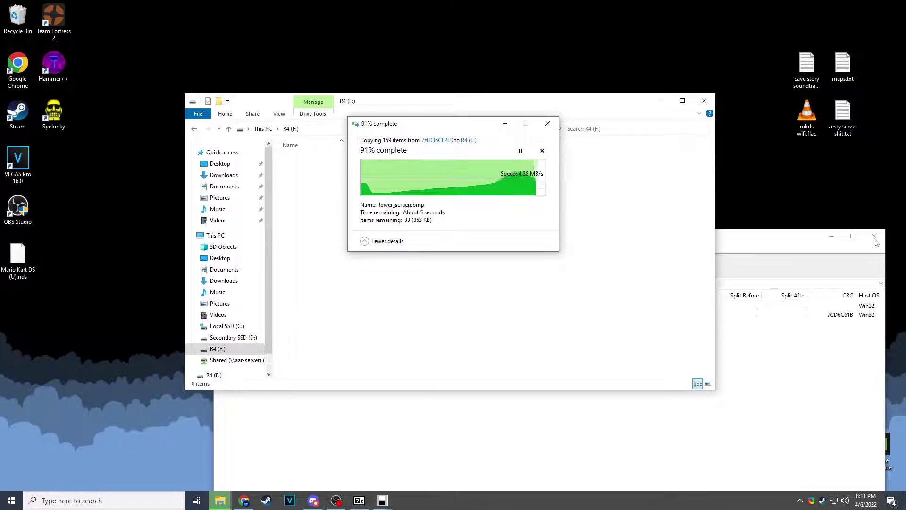
pyautogui.click(874, 237)
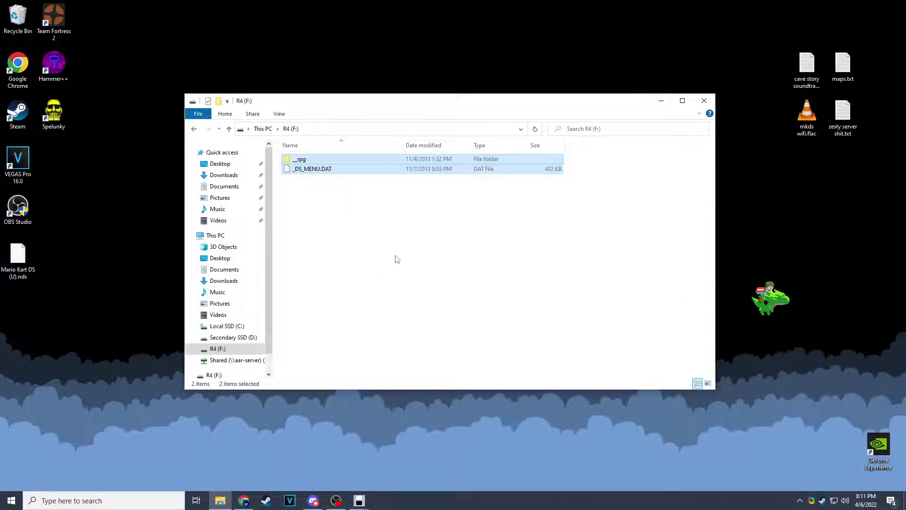
pyautogui.hotkey('ctrl', 'v')
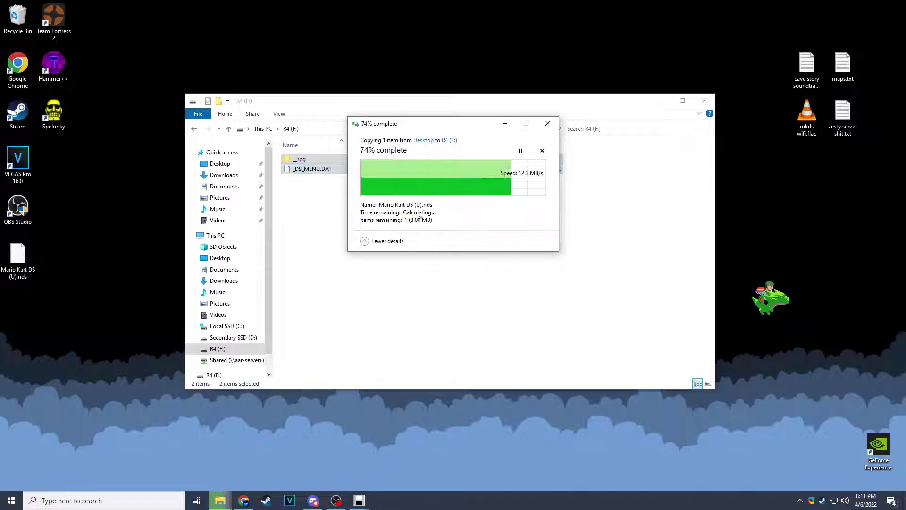
pyautogui.click(799, 500)
pyautogui.click(781, 444)
# Step: Eject the R4 (F:) card and reopen the DS Capture top and bottom screen windows
pyautogui.click(814, 481)
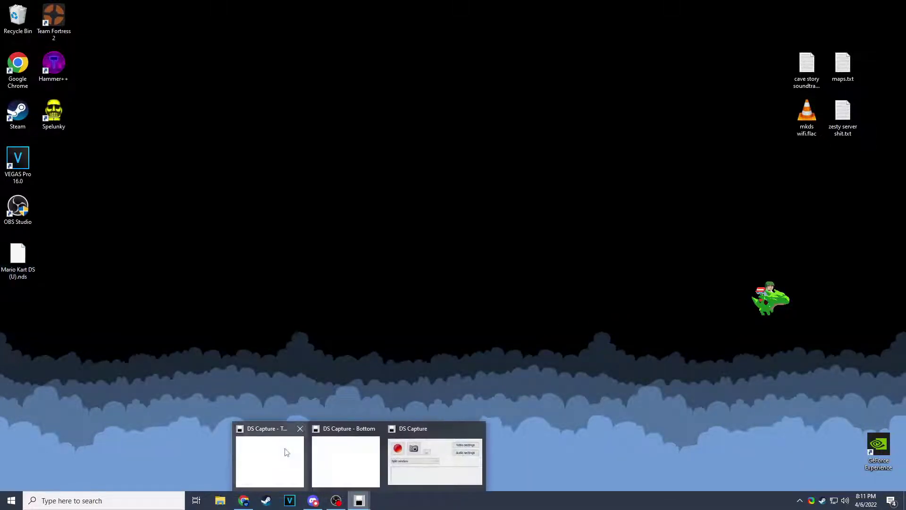
pyautogui.click(368, 500)
pyautogui.click(348, 455)
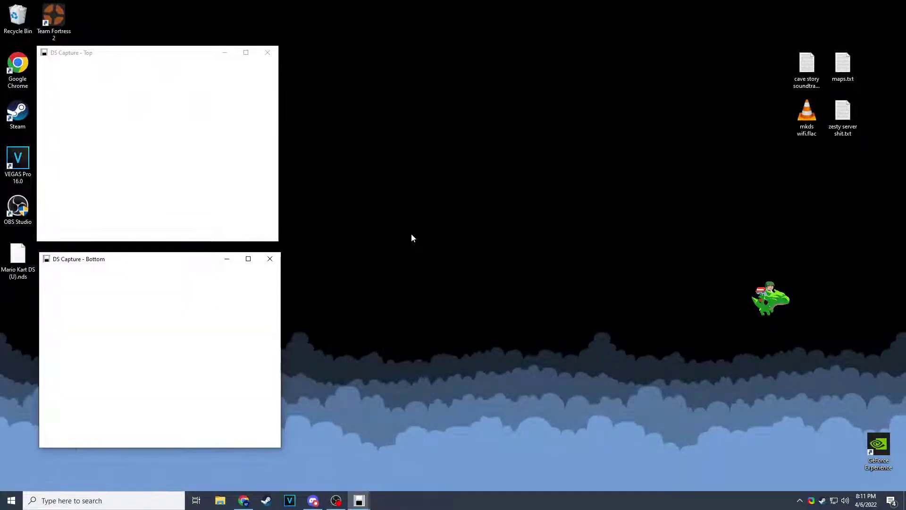